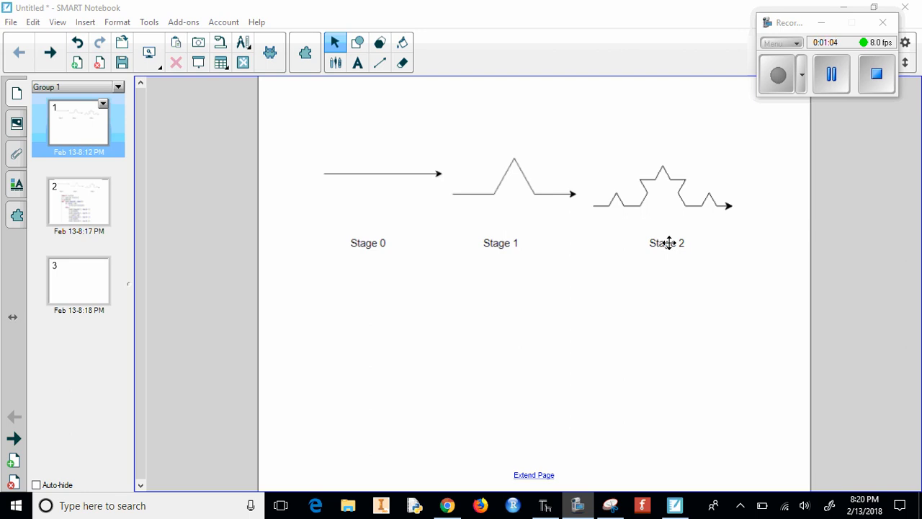
# - Show the notebook page with the Koch code, then switch to koch.py in Thonny
pyautogui.click(94, 205)
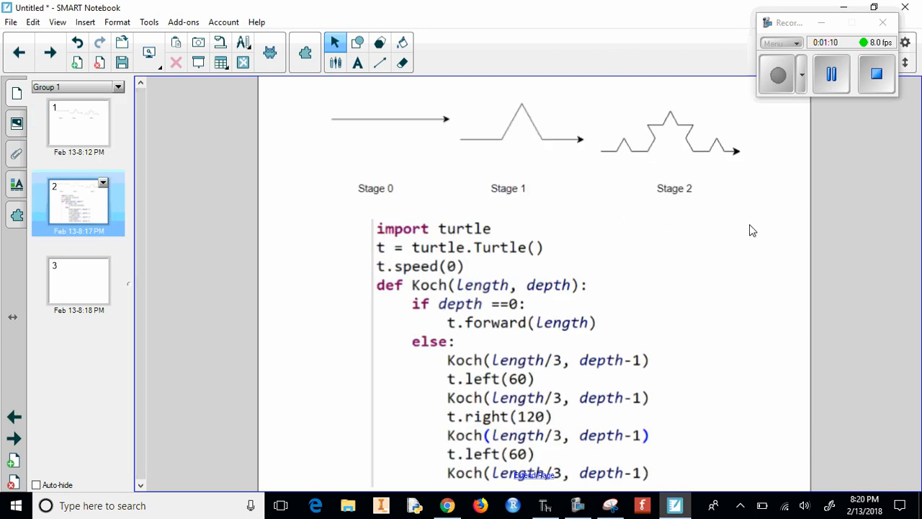
pyautogui.moveTo(525, 278); pyautogui.dragTo(525, 275)
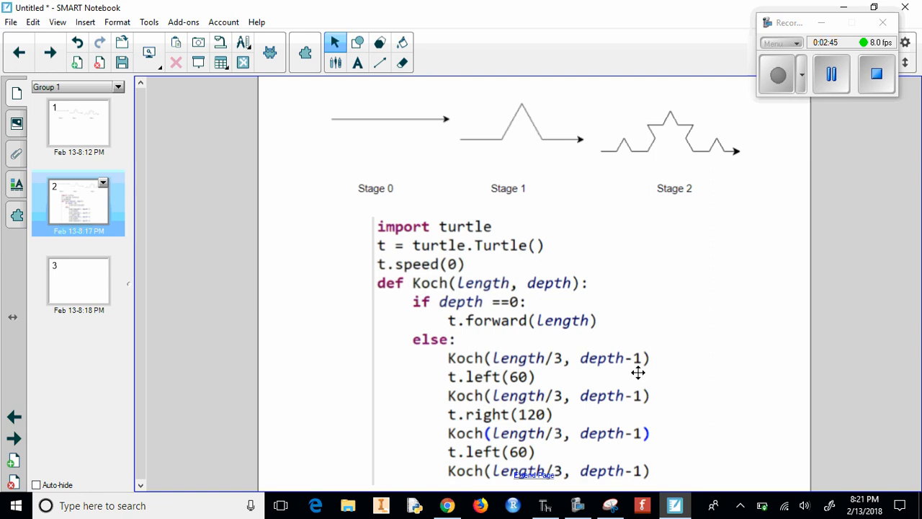
pyautogui.click(545, 505)
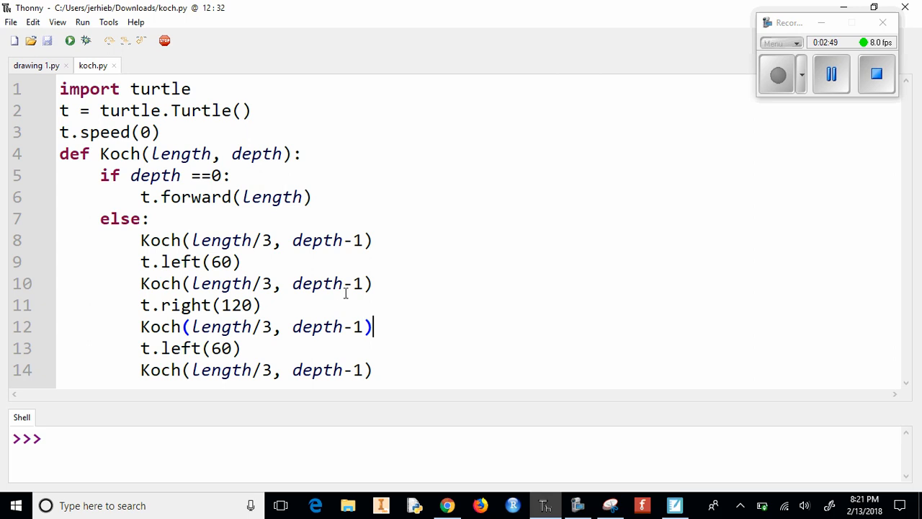
# - Run koch.py and call Koch(150, 3) in the shell to draw the depth-3 curve
pyautogui.click(71, 40)
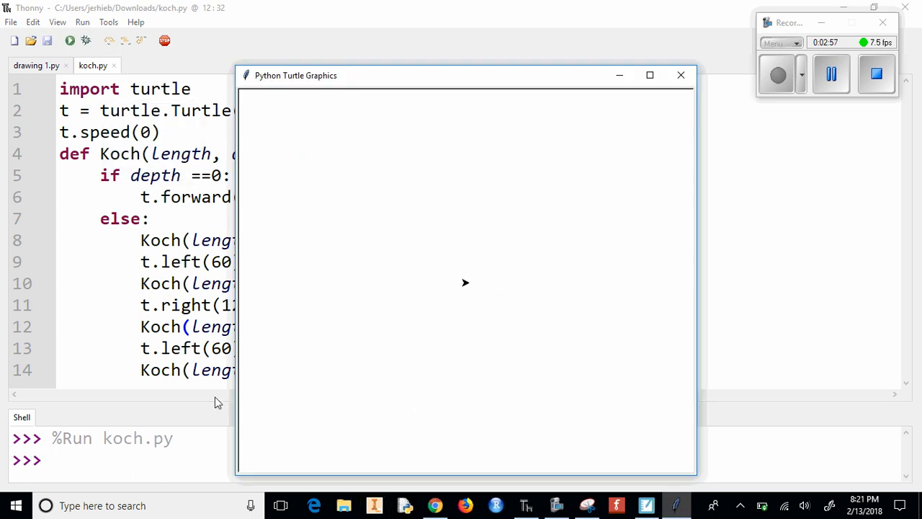
pyautogui.click(139, 467)
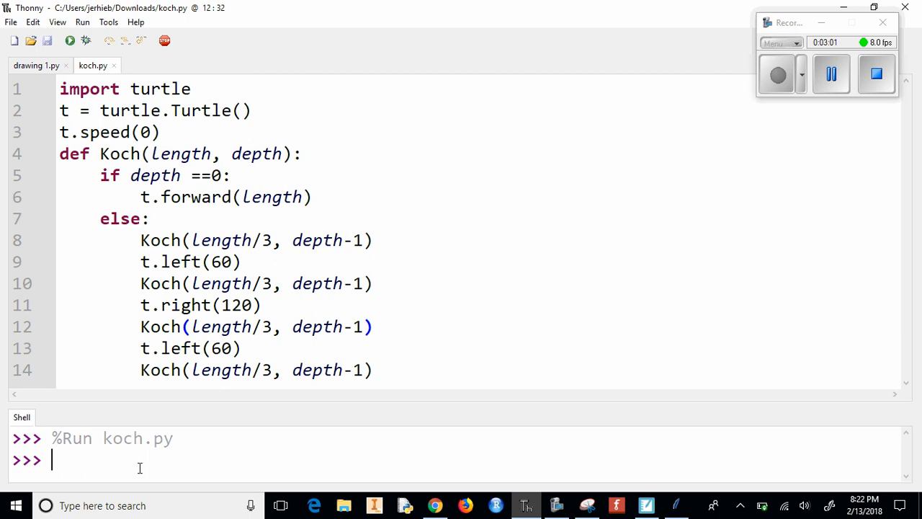
pyautogui.write('koc')
pyautogui.press('BackSpace')
pyautogui.press('BackSpace')
pyautogui.press('BackSpace')
pyautogui.write('K')
pyautogui.write('och(')
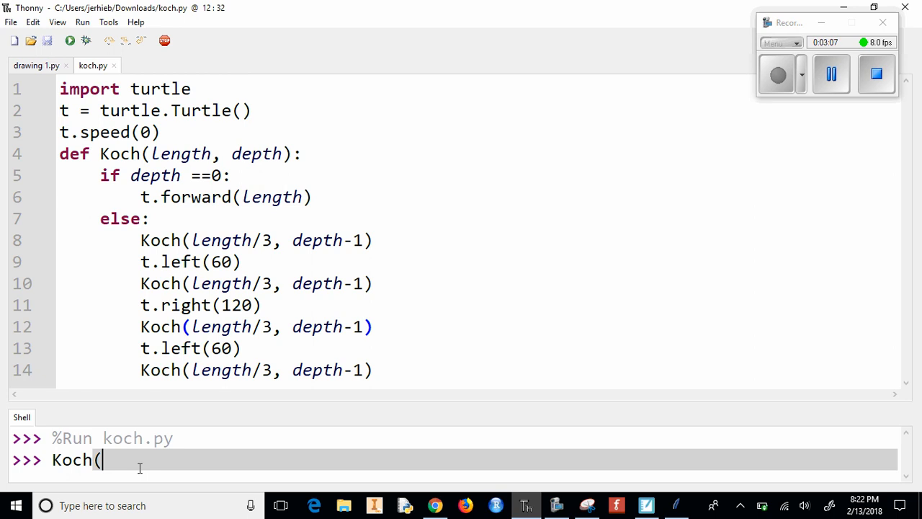
pyautogui.write('150')
pyautogui.write(', ')
pyautogui.write('3)')
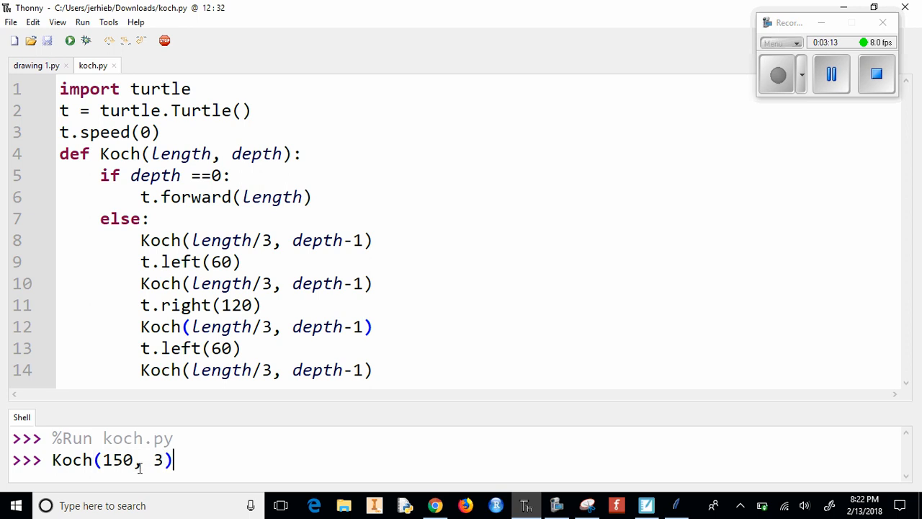
pyautogui.press('Return')
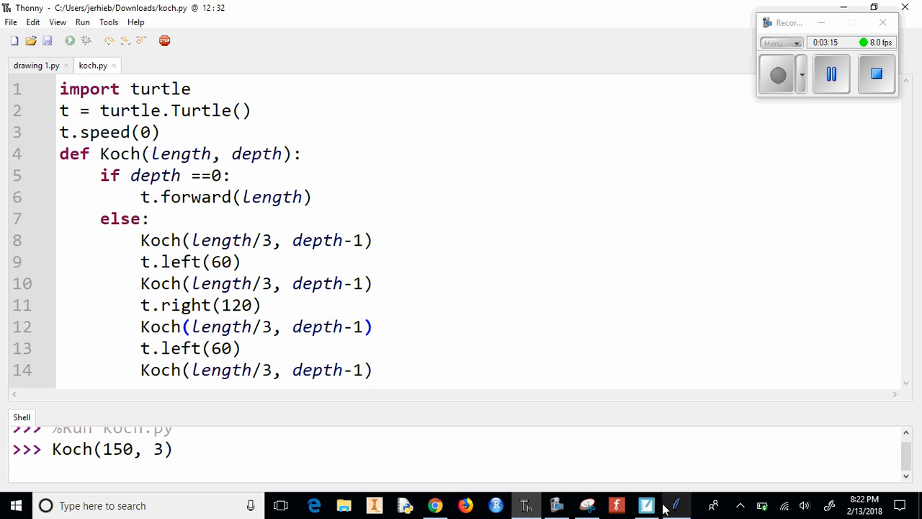
pyautogui.click(675, 505)
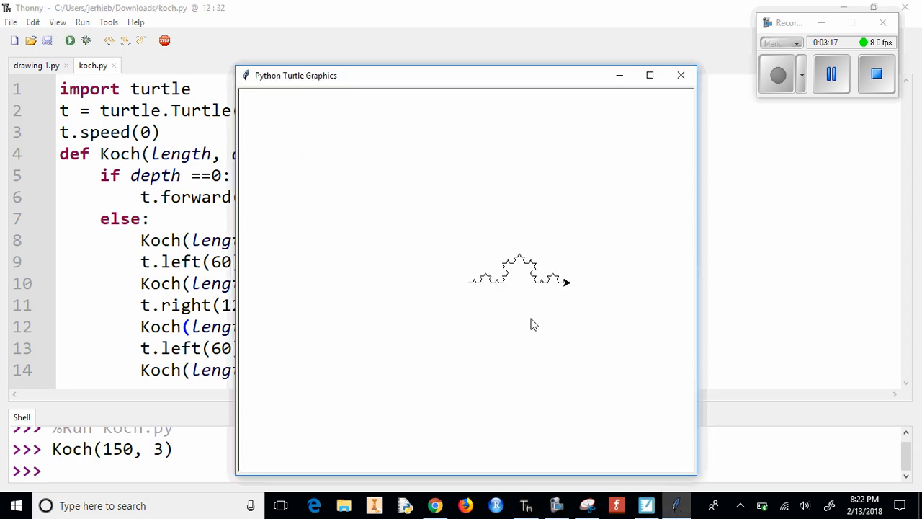
# - Recall the shell call, change the depth to 4 and draw Koch(150, 4)
pyautogui.click(117, 469)
pyautogui.press('Up')
pyautogui.press('Left')
pyautogui.press('BackSpace')
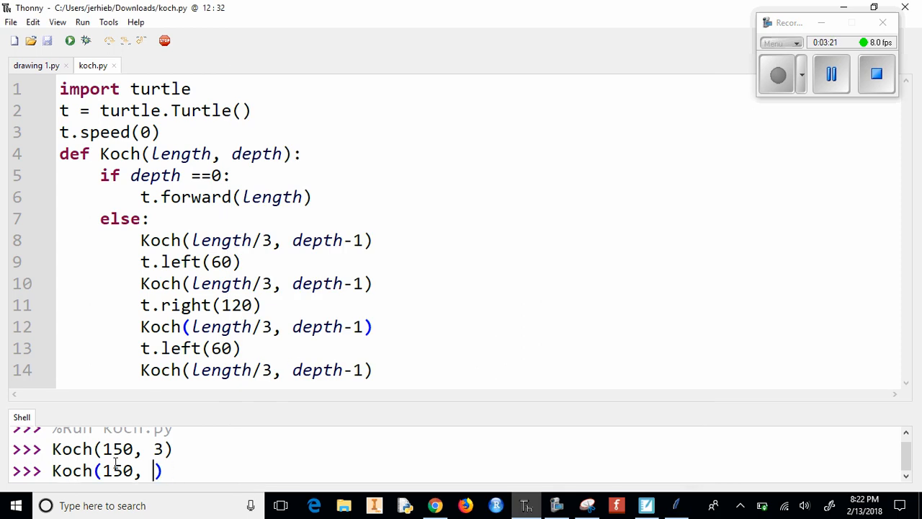
pyautogui.write('4')
pyautogui.press('Return')
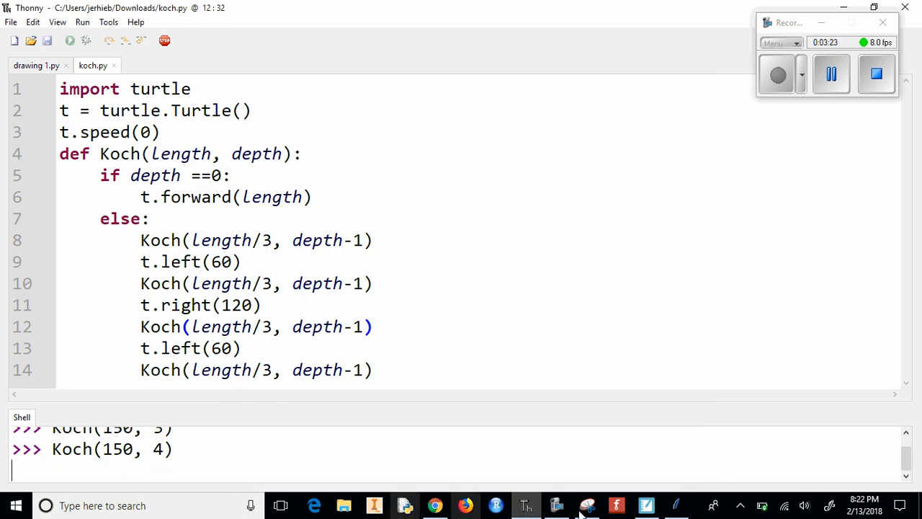
pyautogui.click(683, 507)
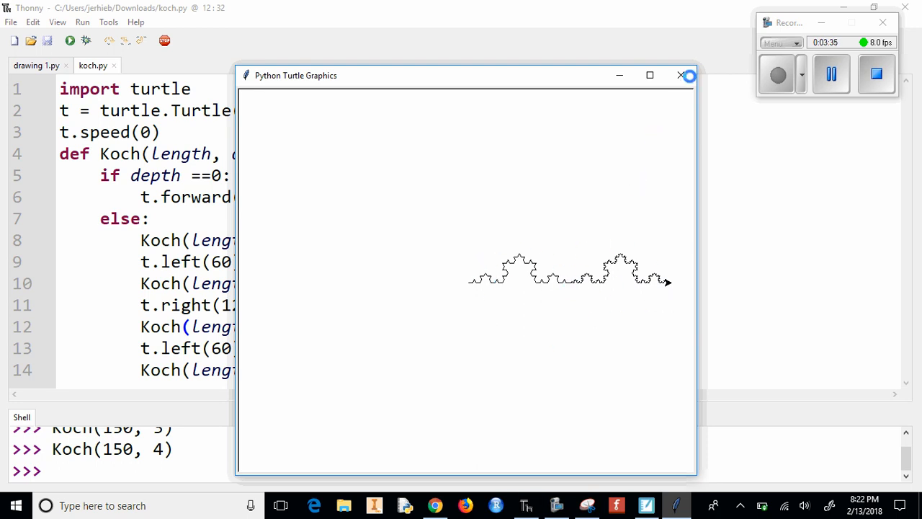
# - Close the turtle window and begin clearing the shell
pyautogui.click(680, 75)
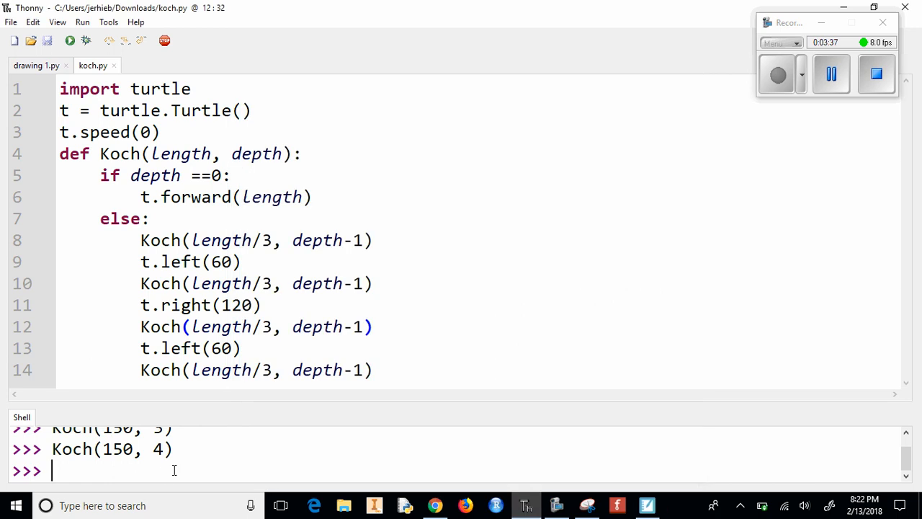
pyautogui.rightClick(213, 462)
# - Clear the shell, rerun koch.py and call Koch(150, 6) for the depth-6 curve
pyautogui.click(245, 471)
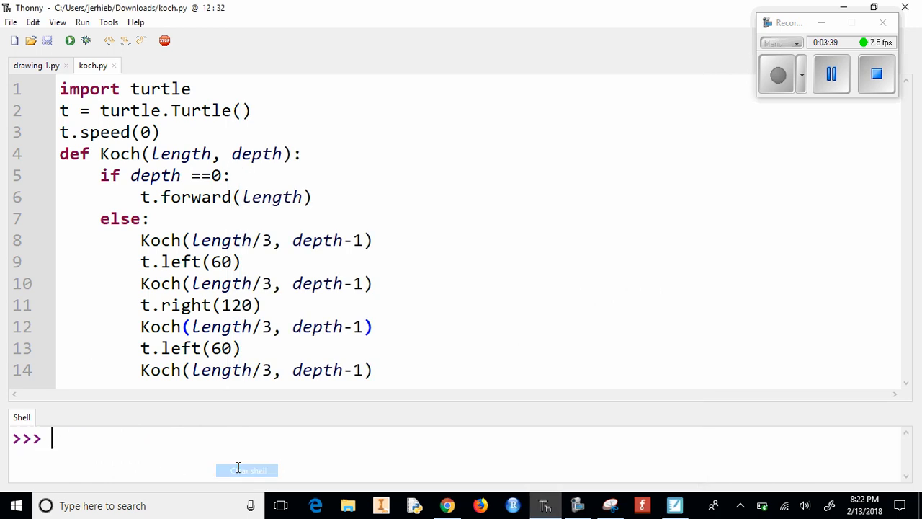
pyautogui.click(71, 42)
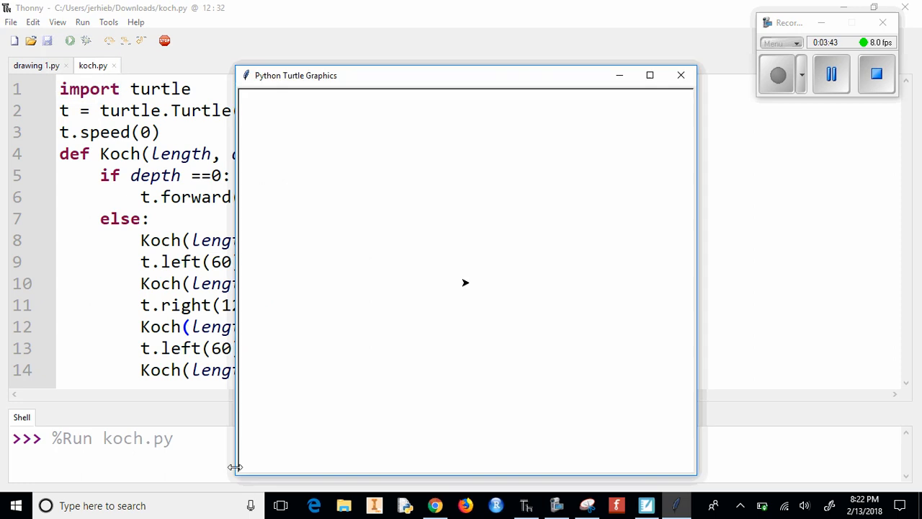
pyautogui.click(202, 467)
pyautogui.write('K')
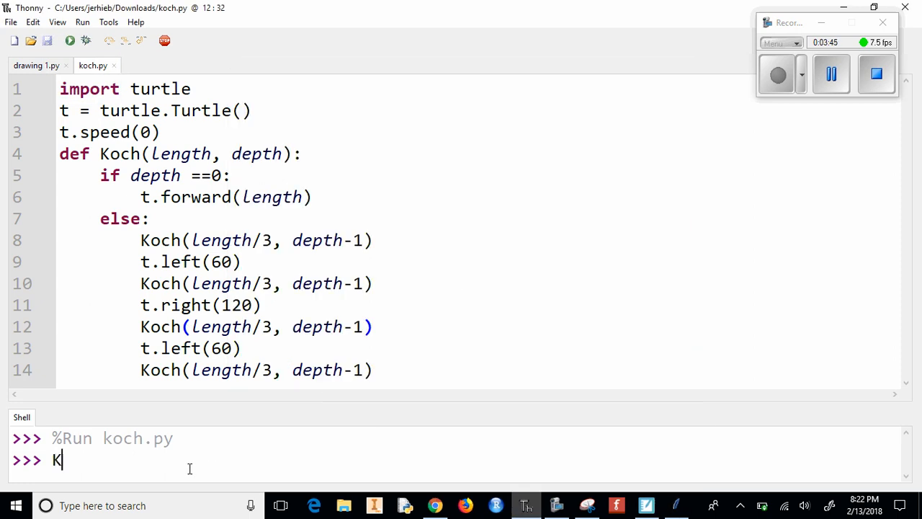
pyautogui.write('och(')
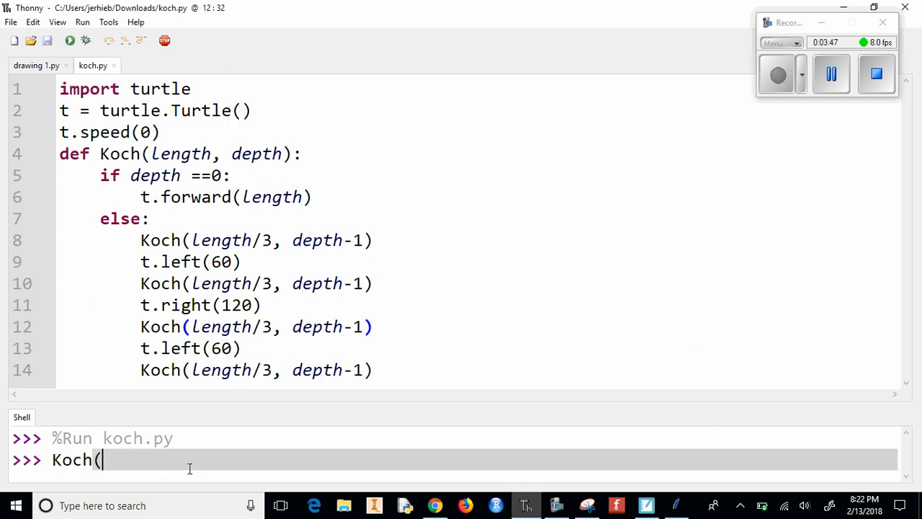
pyautogui.write('150, ')
pyautogui.write('6)')
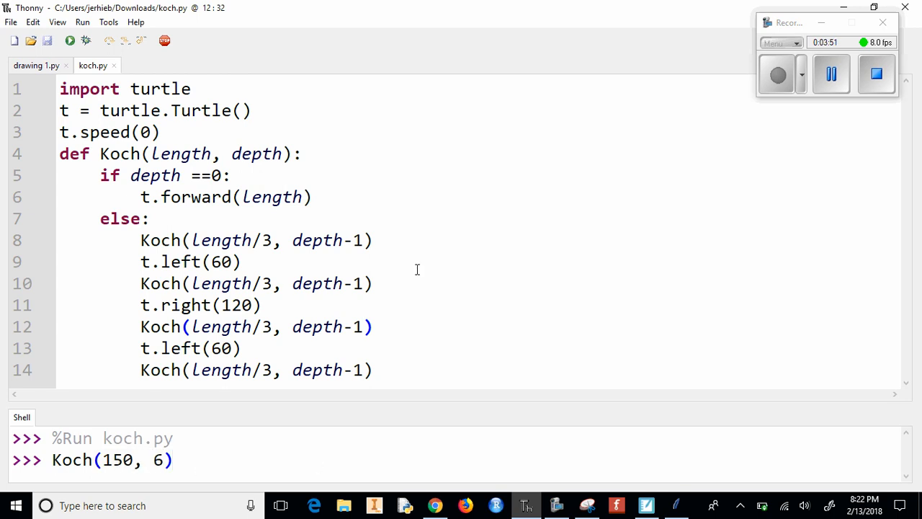
pyautogui.press('Return')
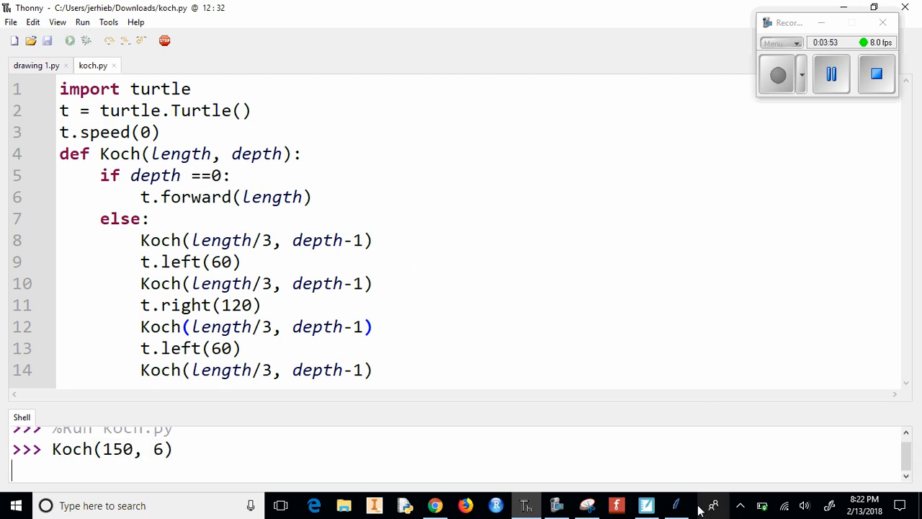
pyautogui.click(678, 505)
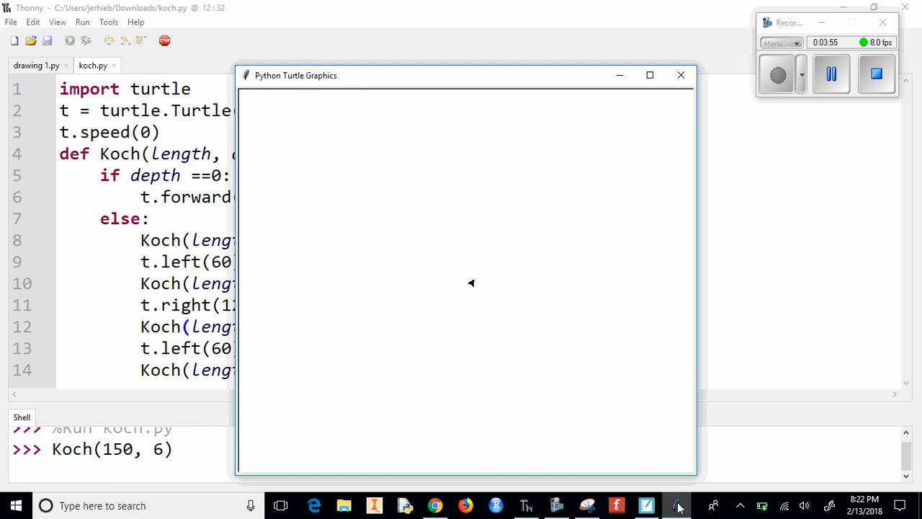